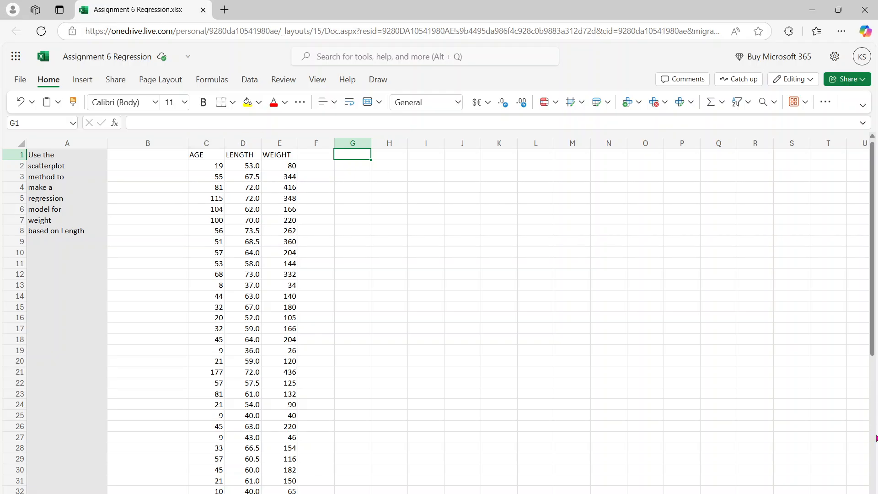
Select the LENGTH and WEIGHT values in D2:E55 without their headers
scroll(874, 445, down, 6)
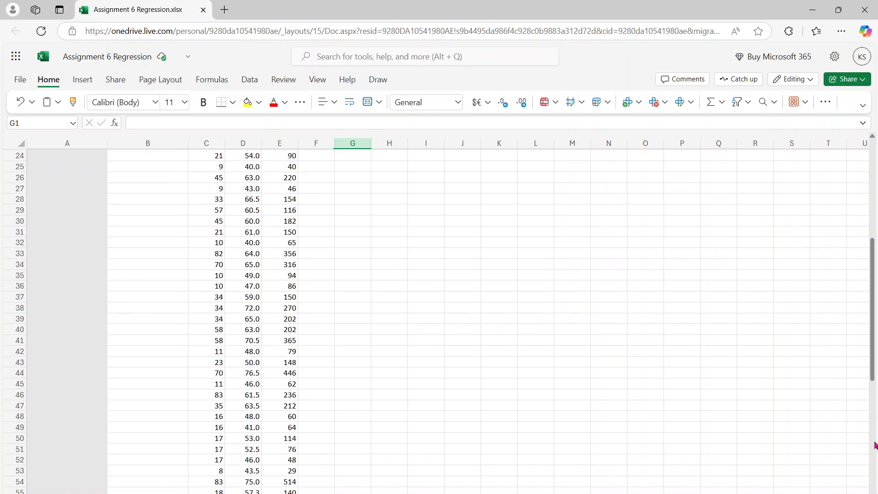
scroll(875, 445, down, 15)
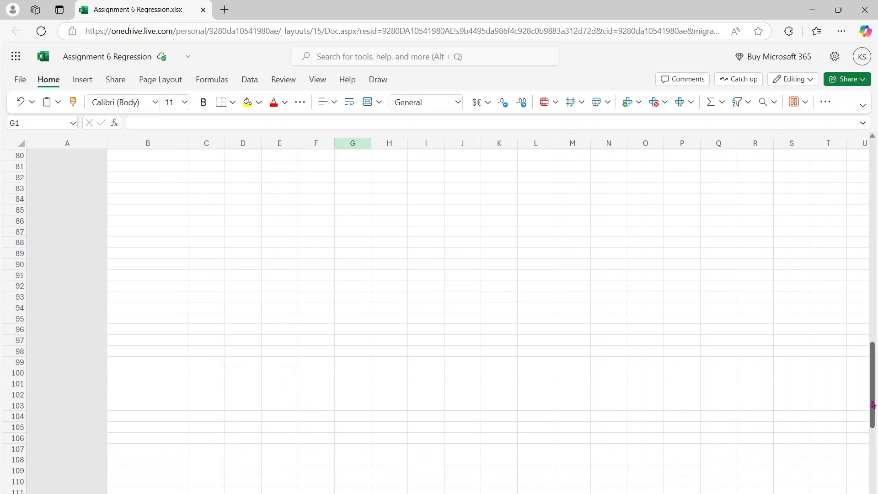
drag(872, 412, 842, 288)
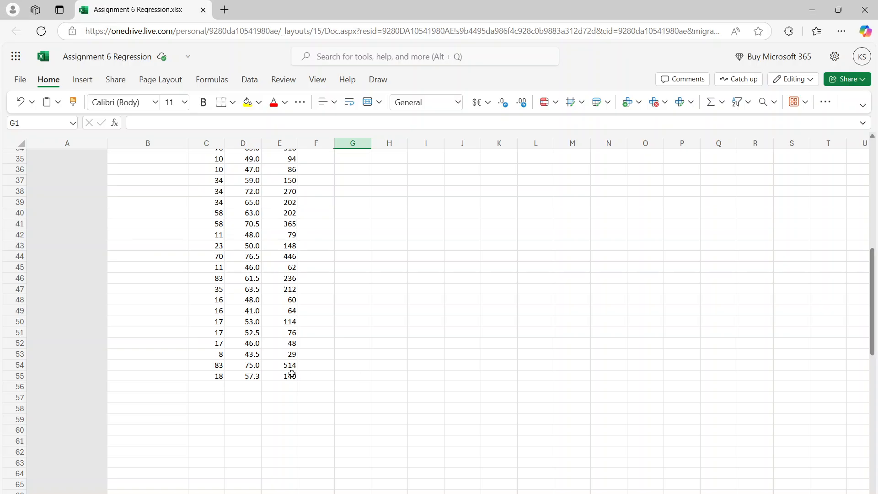
drag(289, 374, 255, 112)
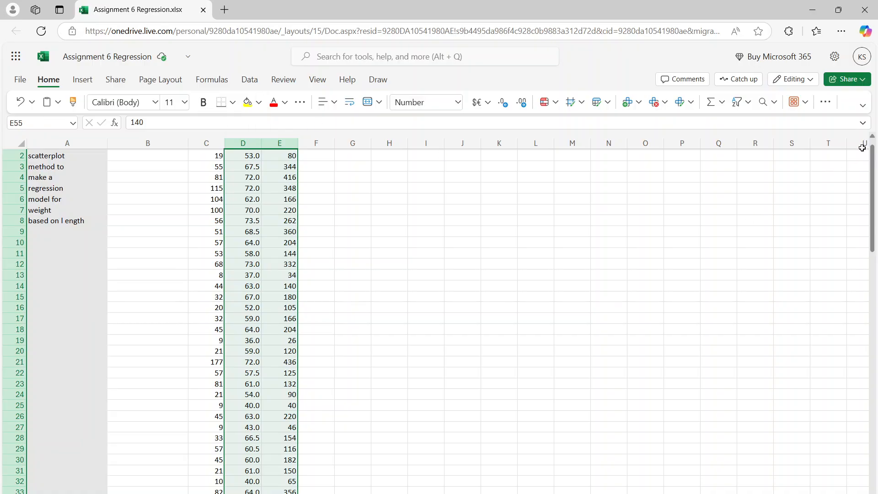
click(873, 138)
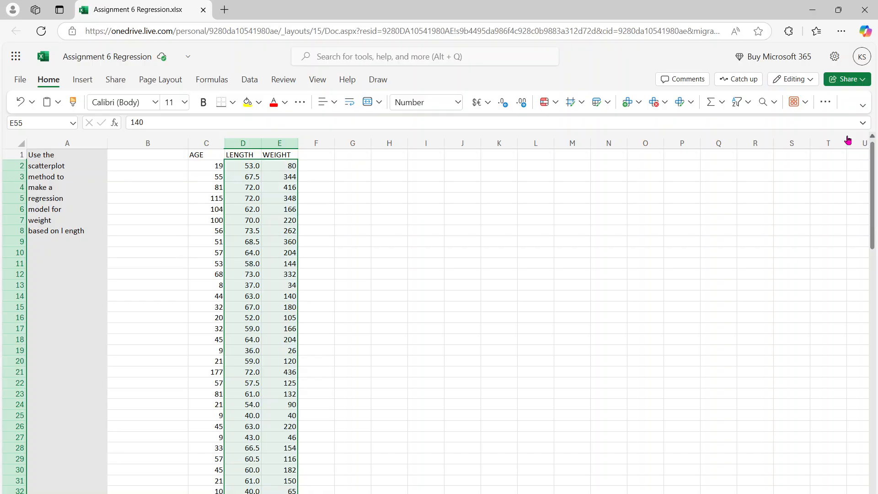
Insert a markers-only scatter chart from the LENGTH and WEIGHT data in D1:E55 and place it beside the first data rows
drag(244, 155, 286, 351)
click(83, 81)
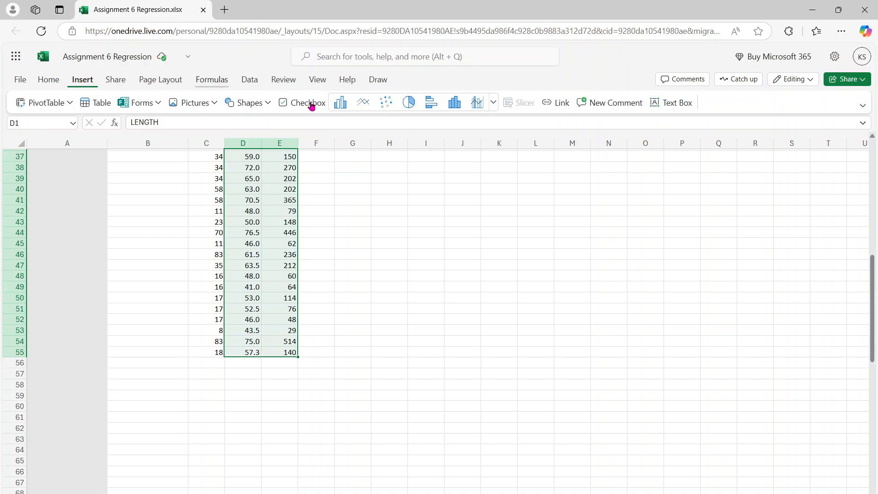
click(493, 104)
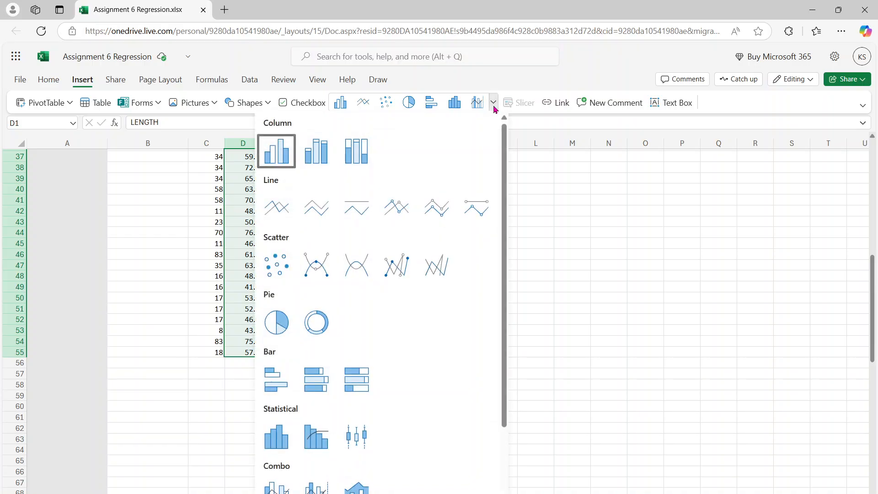
click(287, 272)
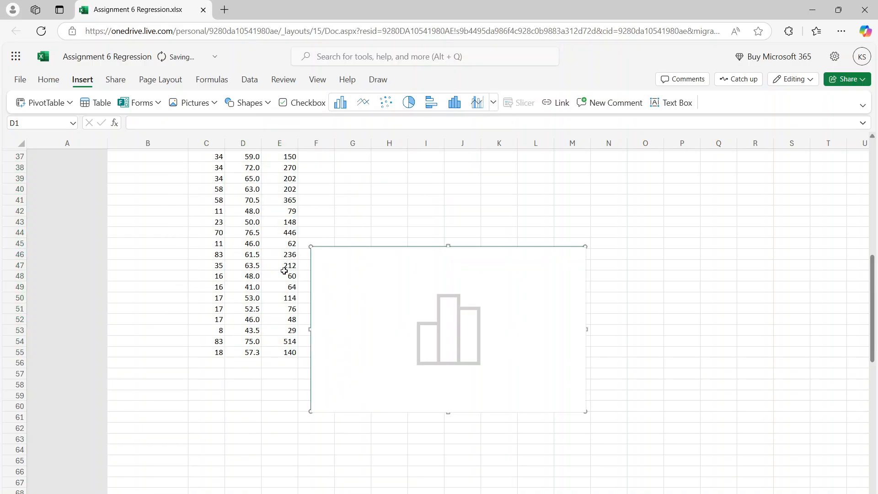
drag(338, 255, 369, 165)
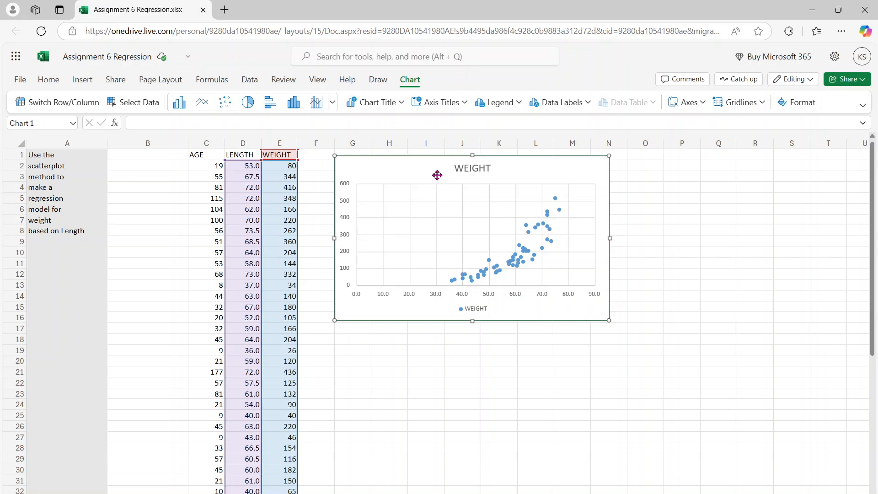
Change the scatter chart's title to "WEIGHT by Length" and turn off its legend
click(452, 170)
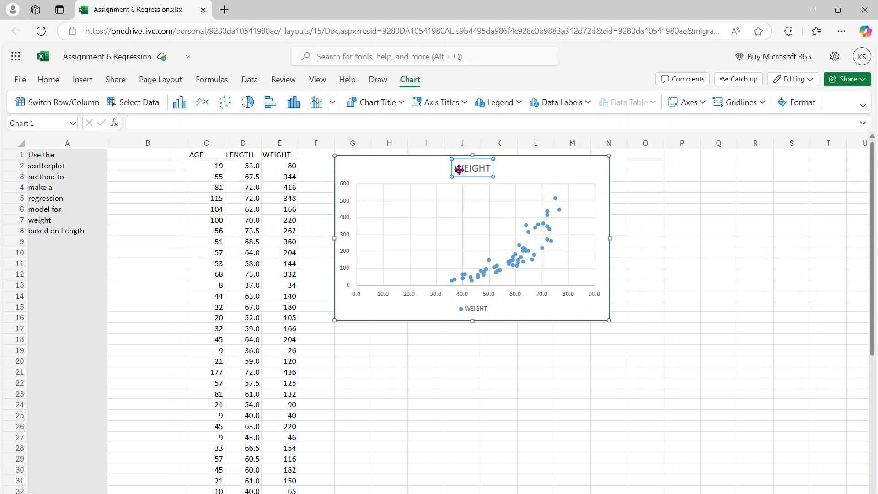
double_click(458, 170)
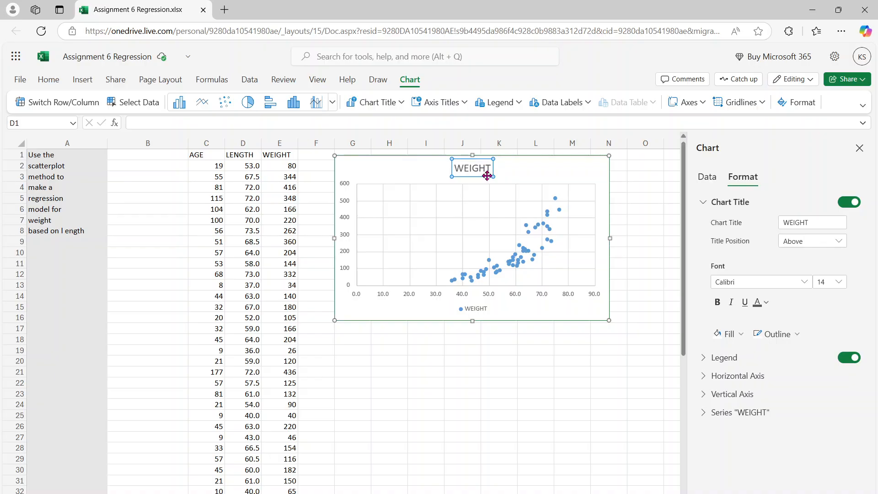
double_click(482, 168)
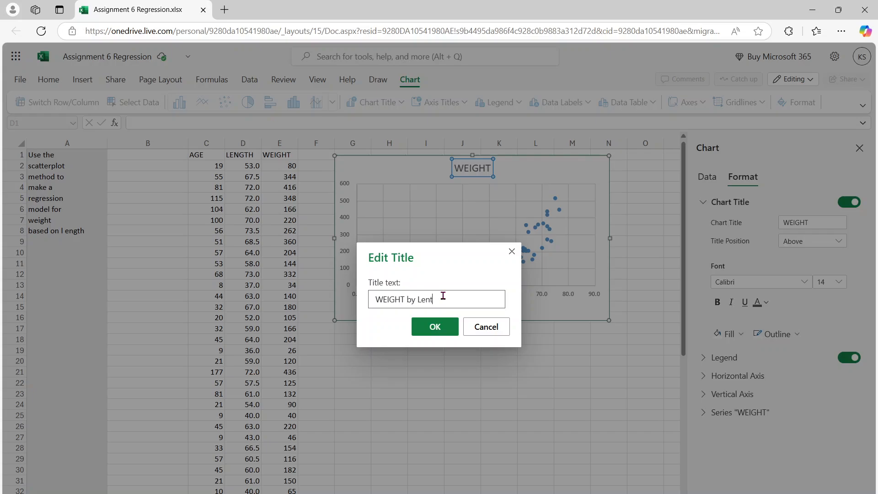
text(by Length)
key(Return)
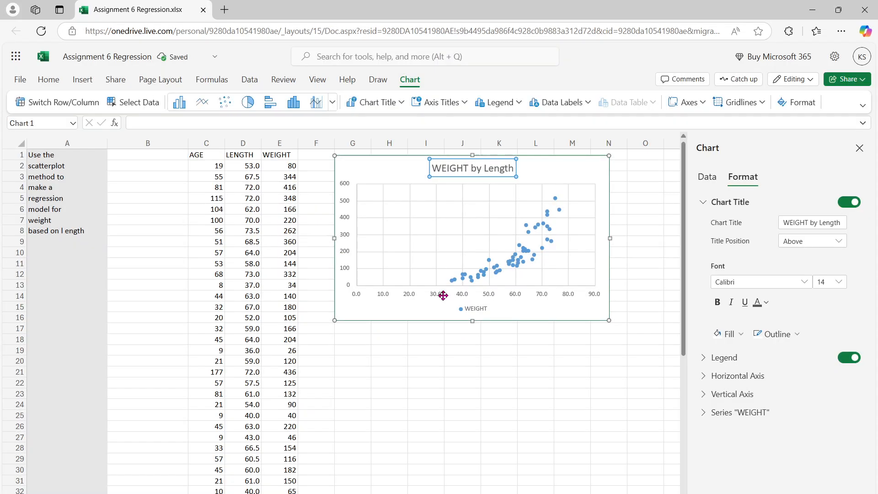
click(842, 363)
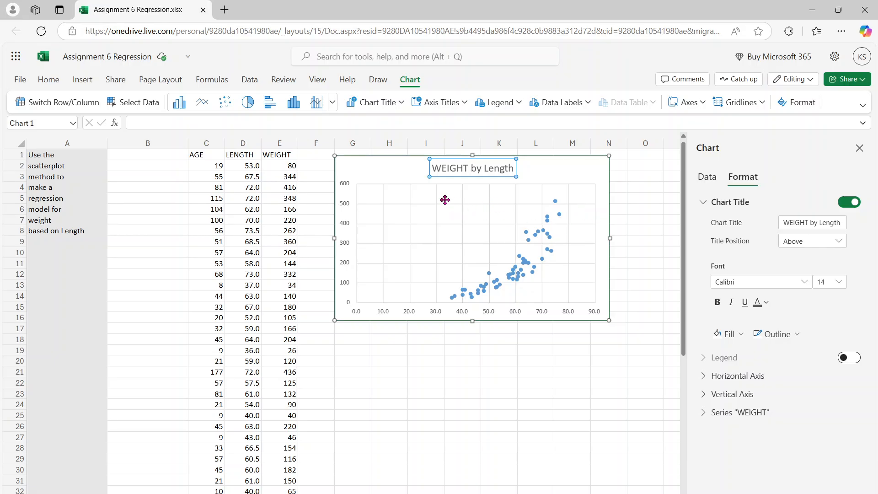
Add a trendline to the WEIGHT data points in the scatter chart
click(403, 192)
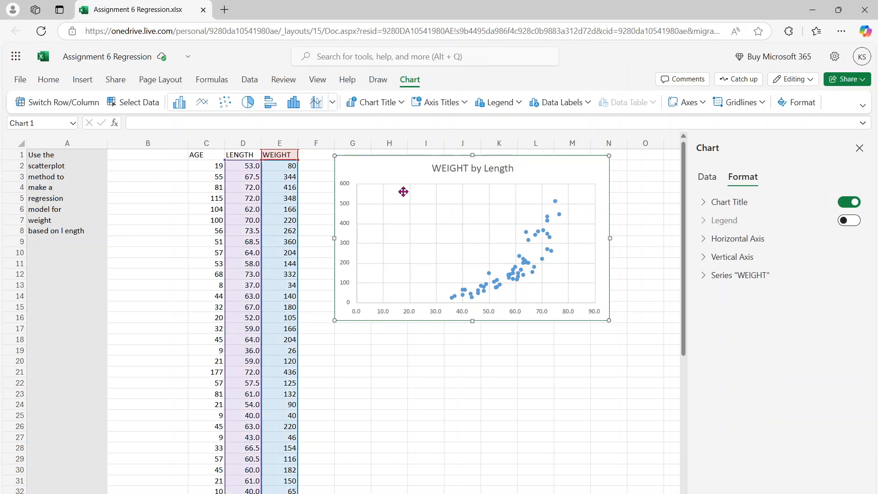
right_click(565, 175)
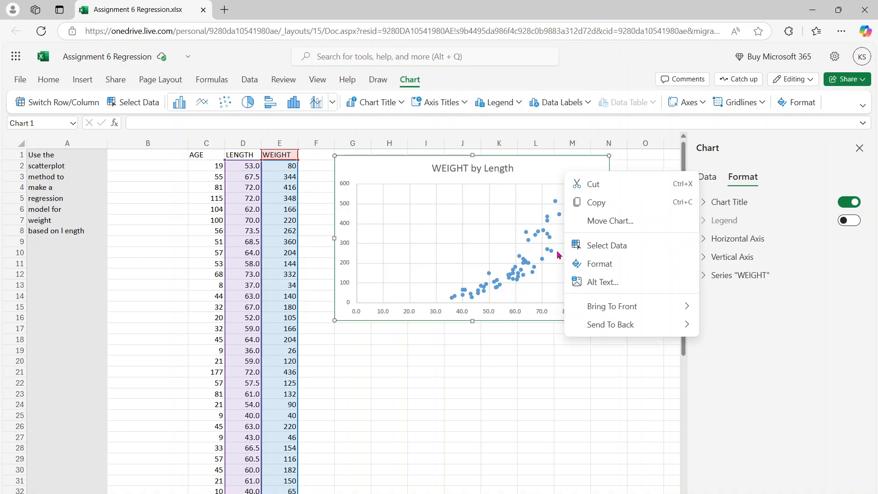
click(426, 289)
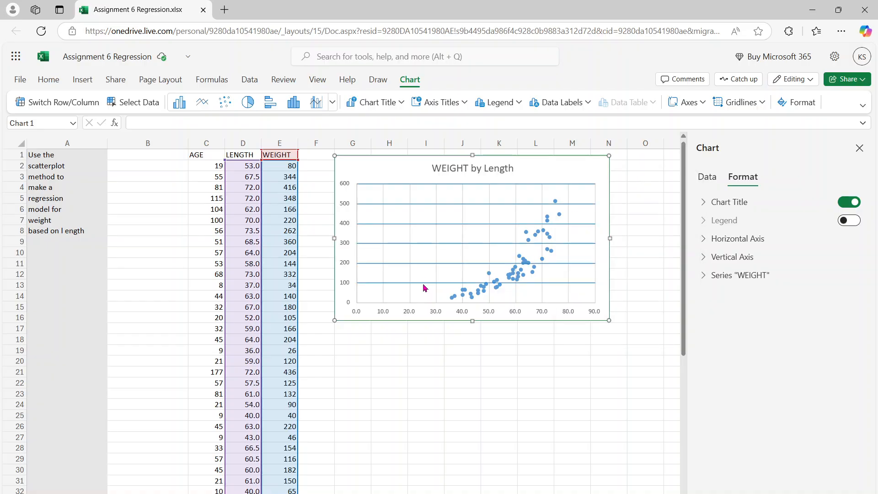
click(707, 183)
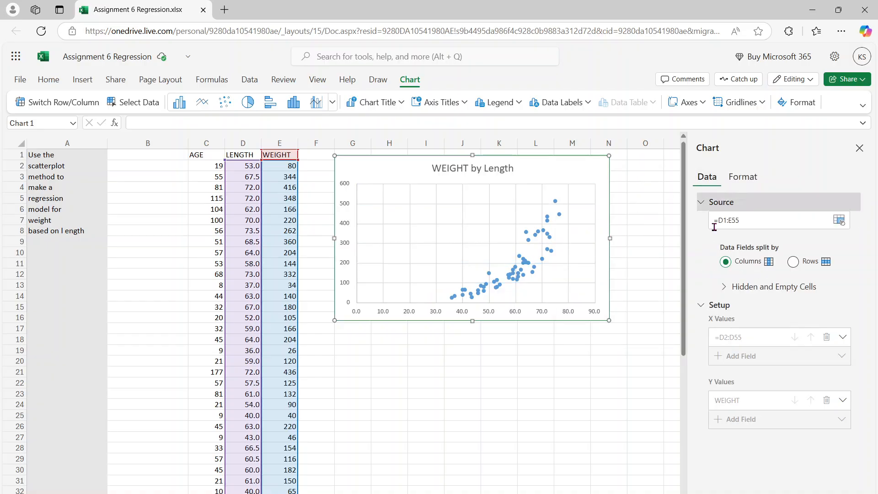
click(542, 293)
click(528, 275)
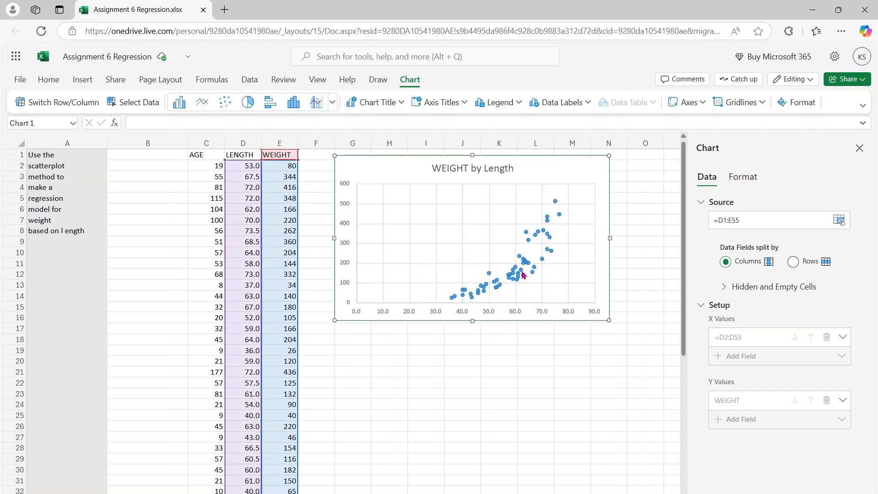
right_click(524, 274)
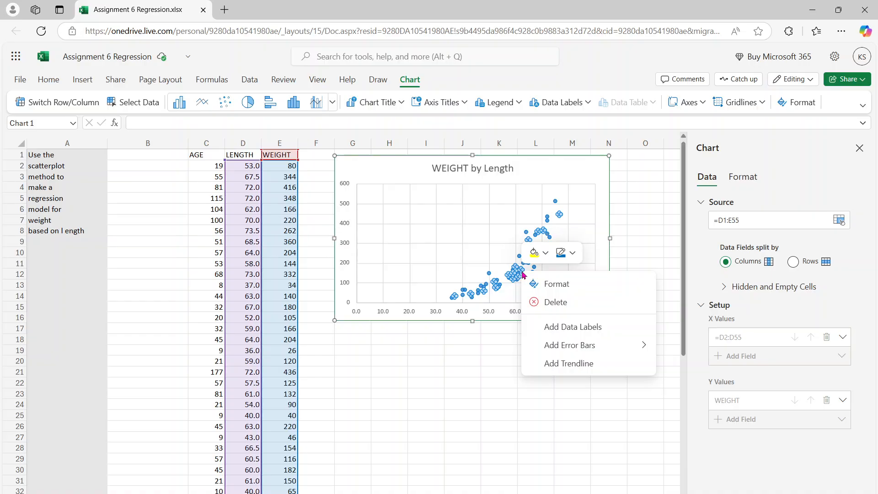
click(565, 359)
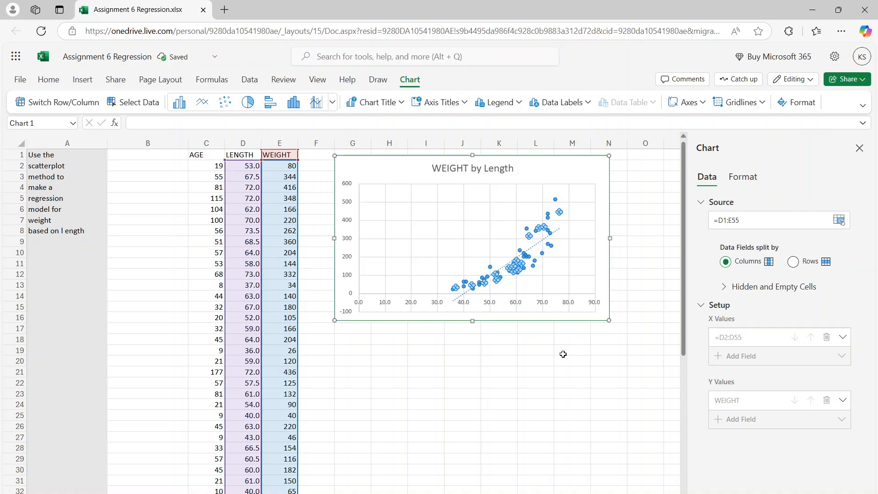
click(563, 362)
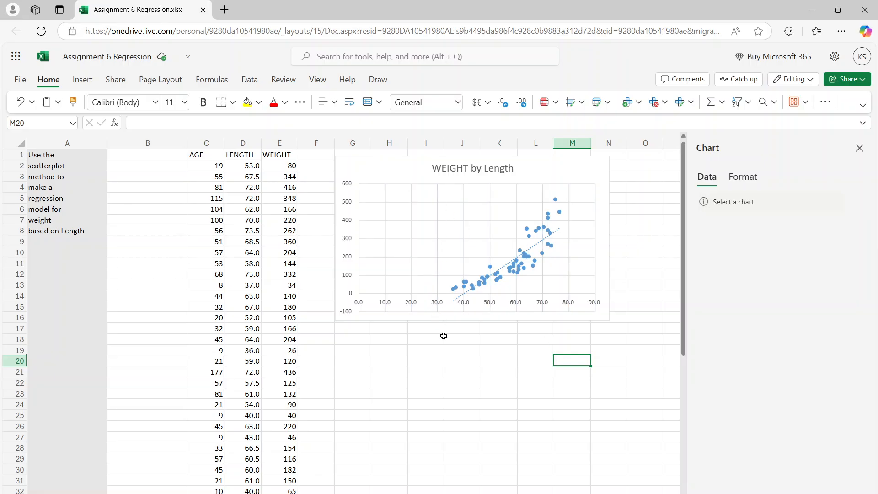
Delete the "WEIGHT by Length" scatter chart from the sheet
click(368, 300)
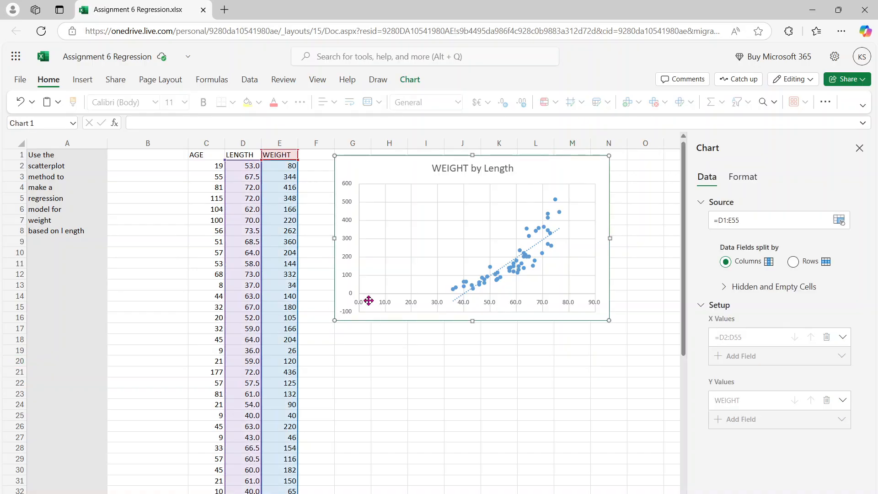
drag(368, 300, 371, 338)
right_click(371, 337)
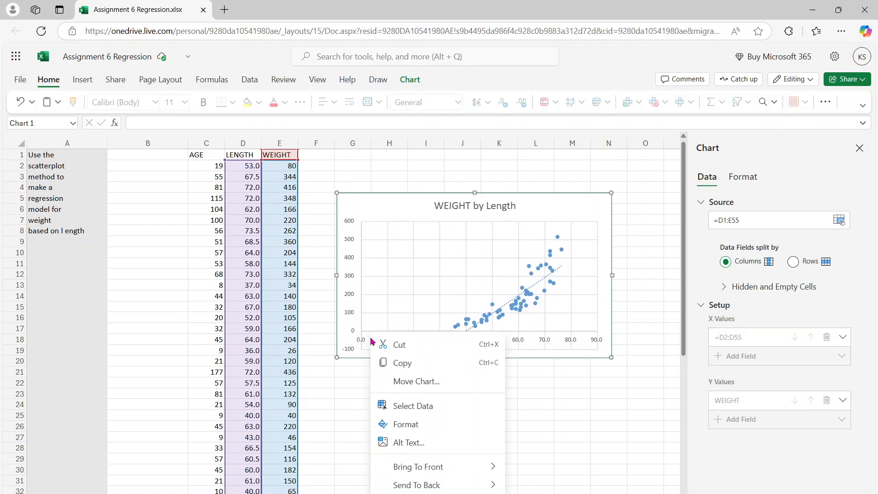
click(365, 205)
key(Delete)
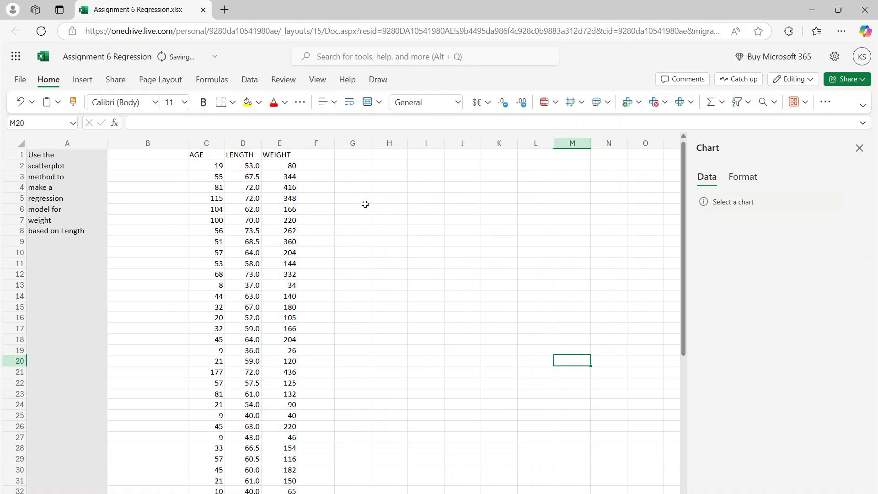
Create a new markers-only scatter chart from D1:E55 and position it beside the lower data rows
drag(248, 154, 284, 415)
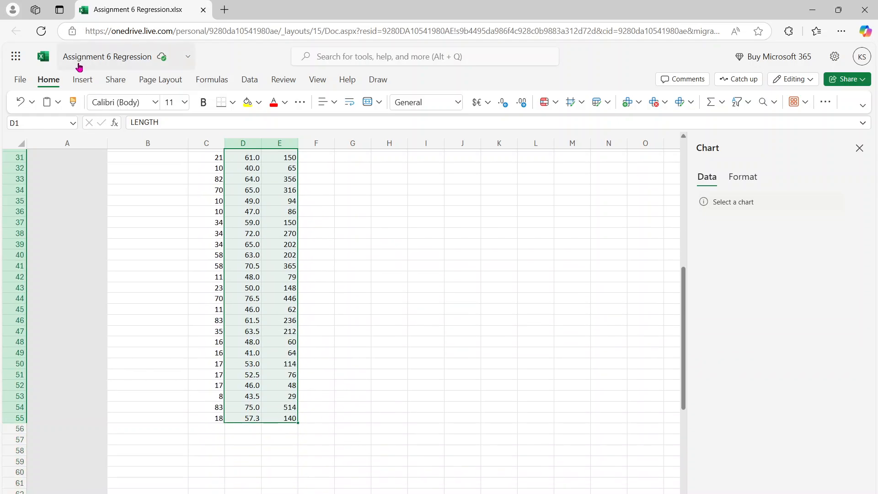
click(82, 79)
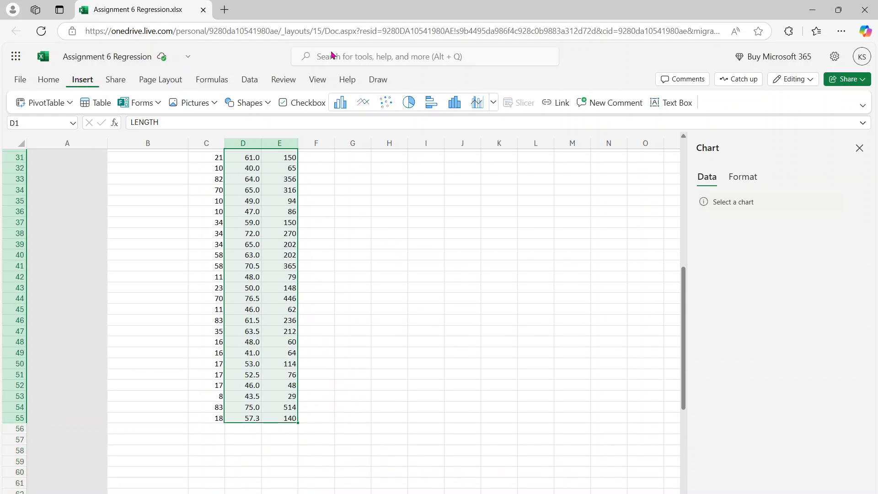
click(493, 103)
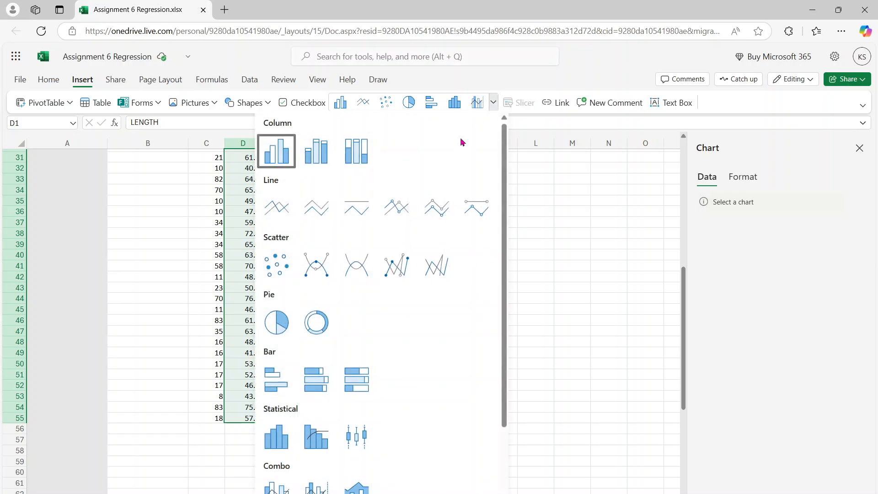
click(287, 272)
drag(290, 260, 419, 214)
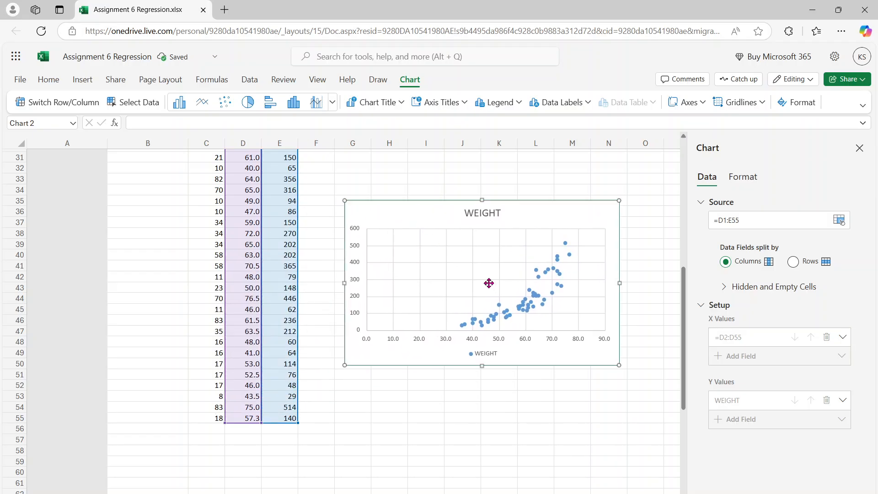
right_click(425, 361)
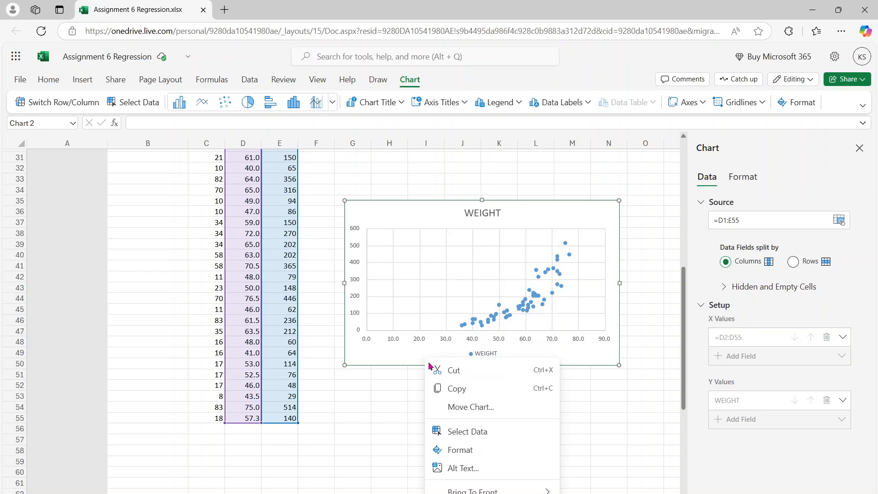
click(463, 358)
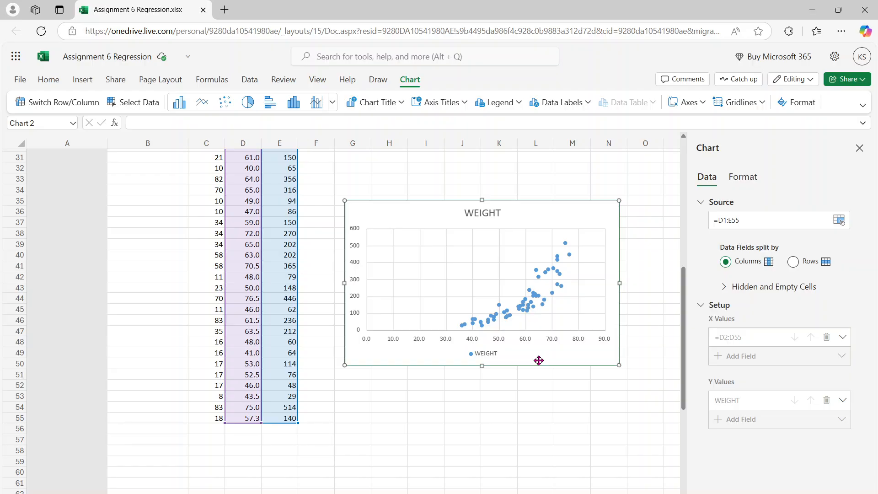
click(529, 291)
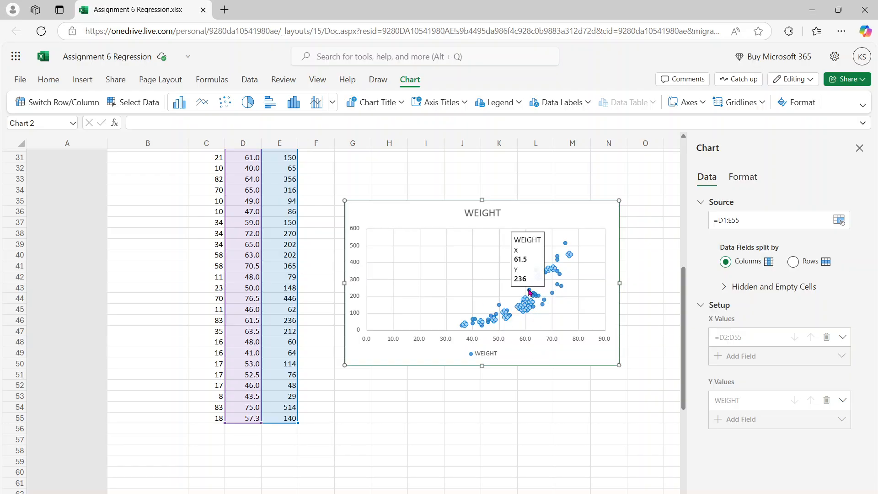
right_click(529, 291)
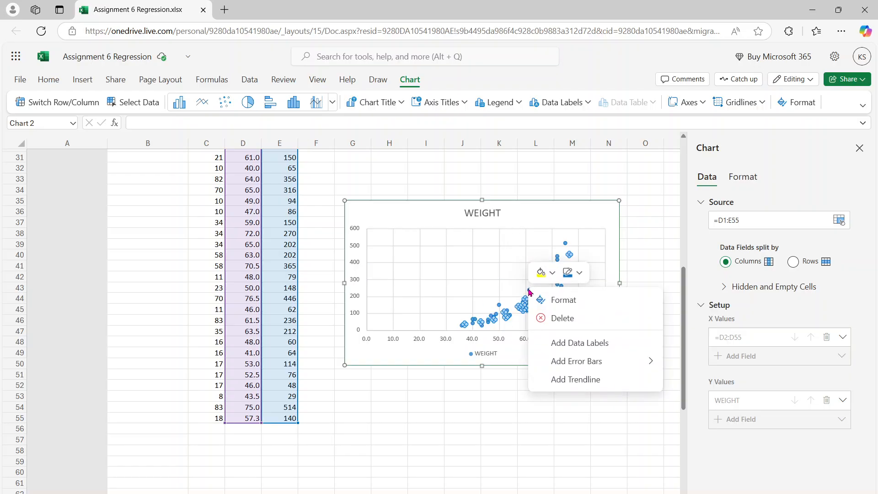
click(526, 451)
click(572, 351)
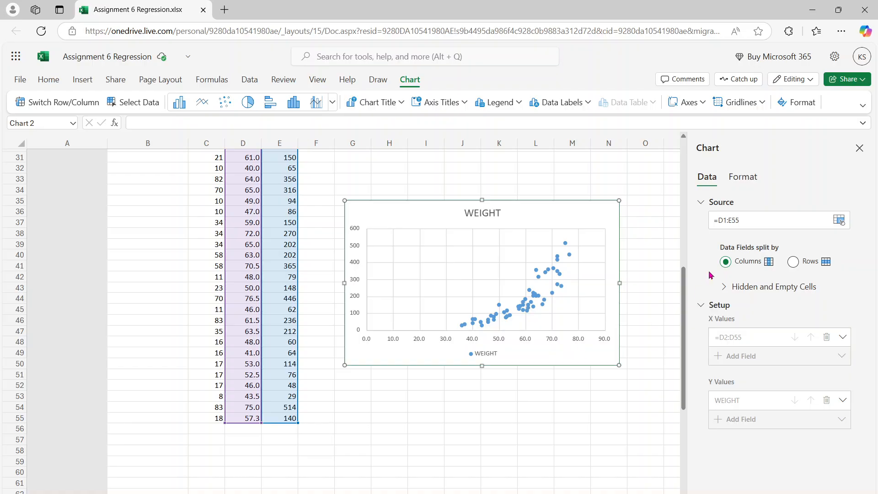
right_click(601, 208)
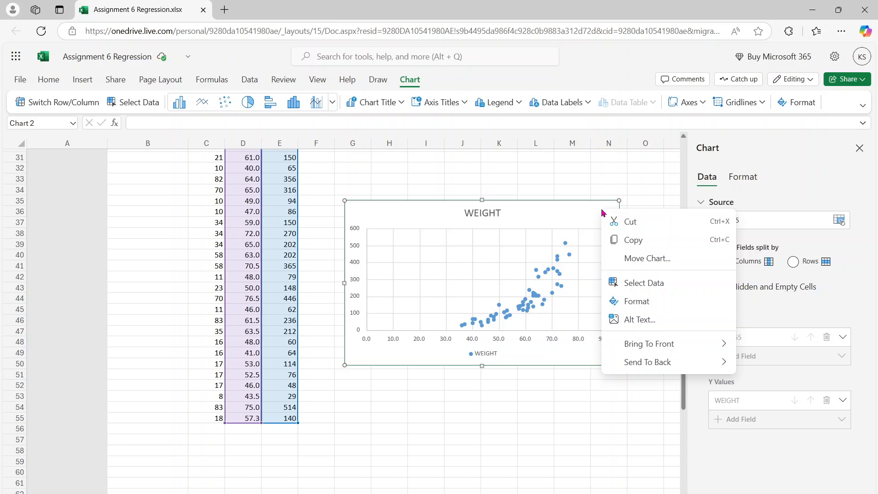
click(831, 306)
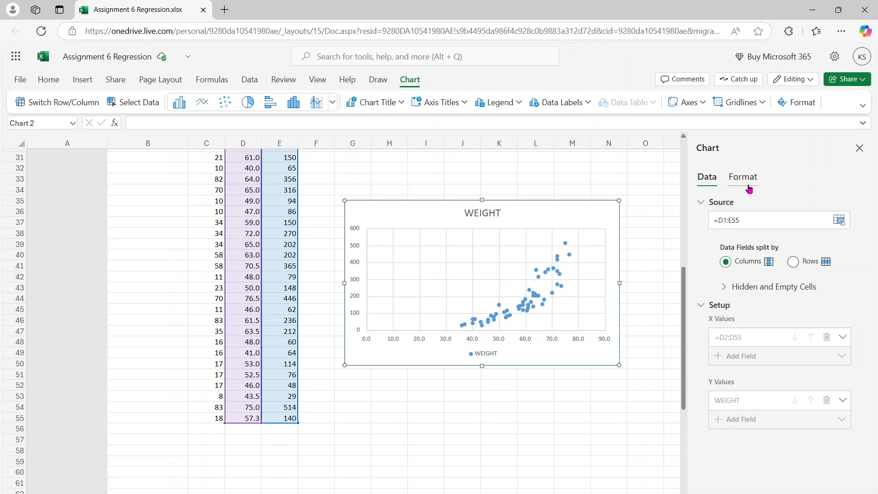
Add a linear trendline to the WEIGHT series, leaving its intercept unset
click(736, 179)
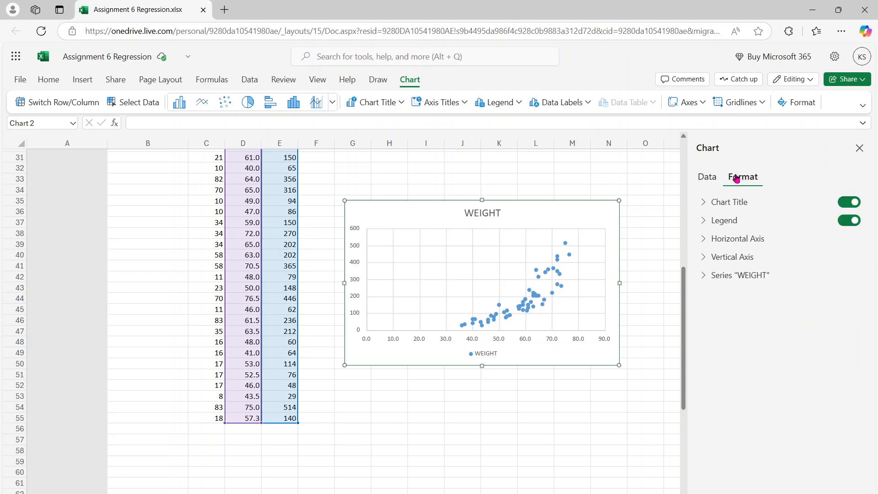
click(703, 276)
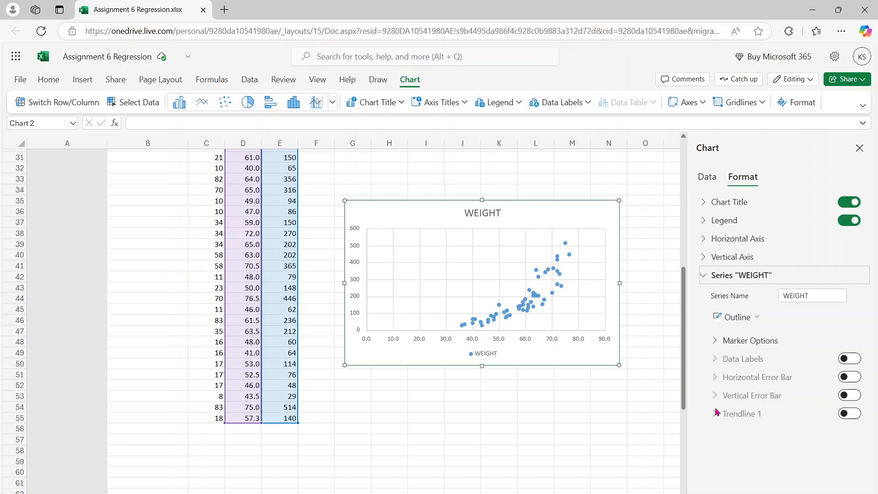
click(850, 414)
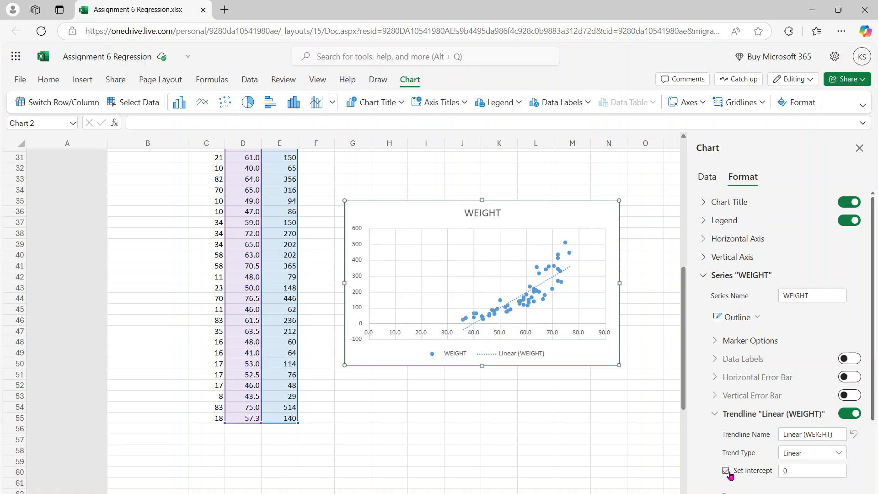
click(725, 471)
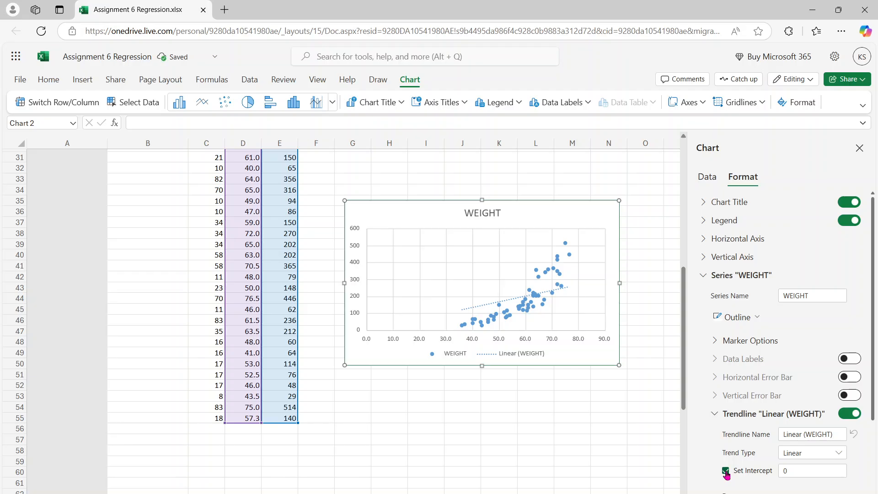
click(726, 471)
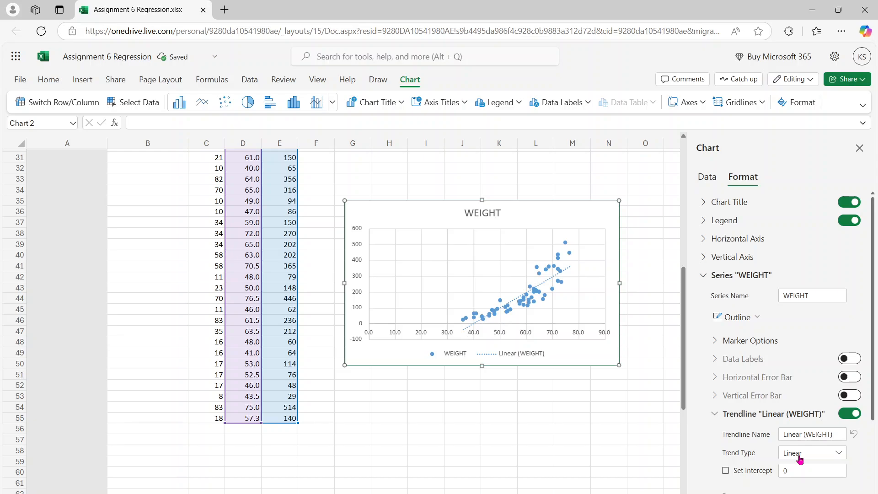
Display the linear trendline's equation on the chart and turn off the duplicate second trendline
scroll(876, 462, down, 3)
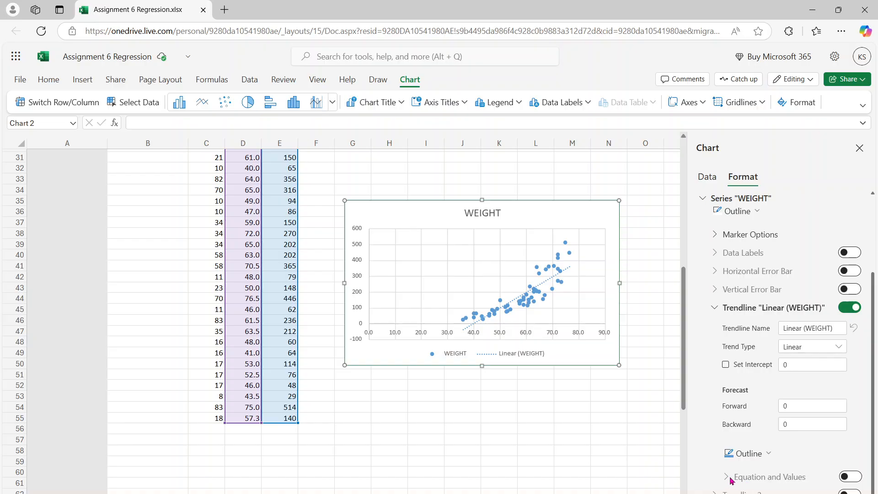
click(849, 476)
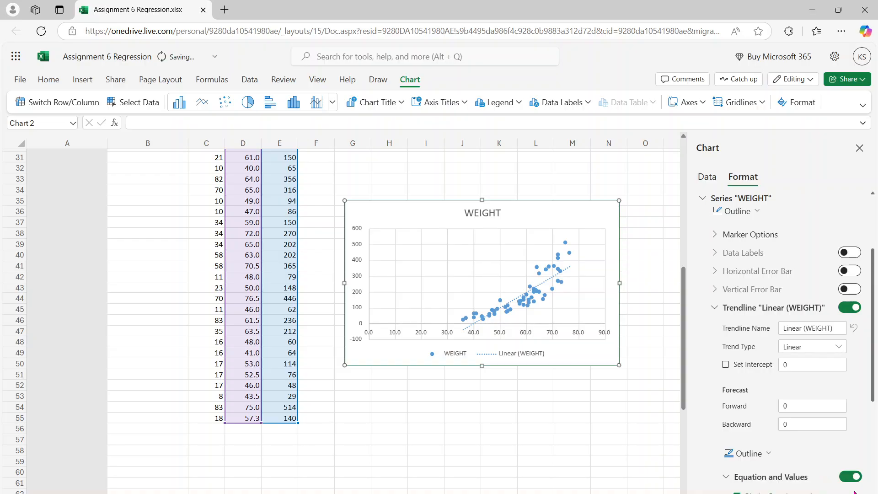
scroll(872, 490, down, 5)
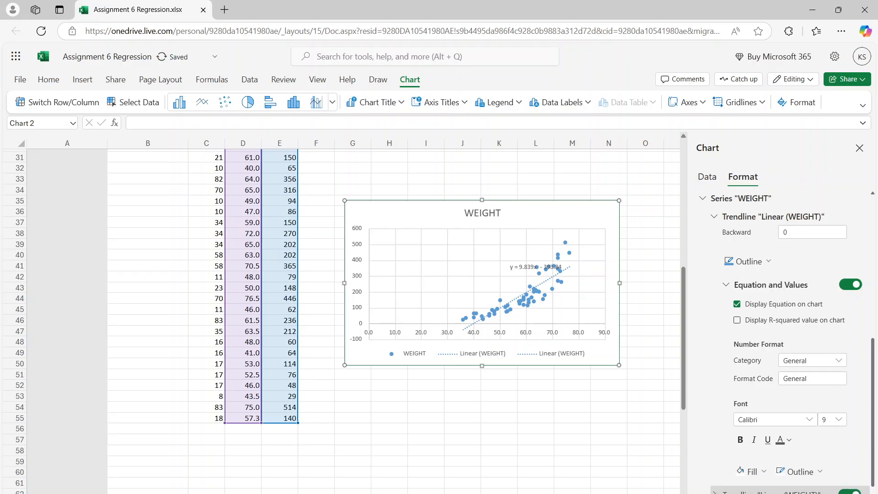
scroll(799, 360, down, 1)
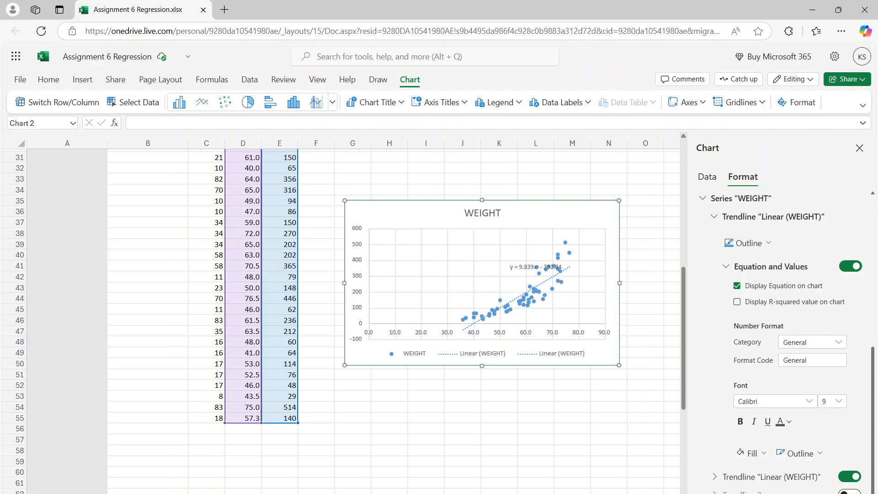
click(849, 476)
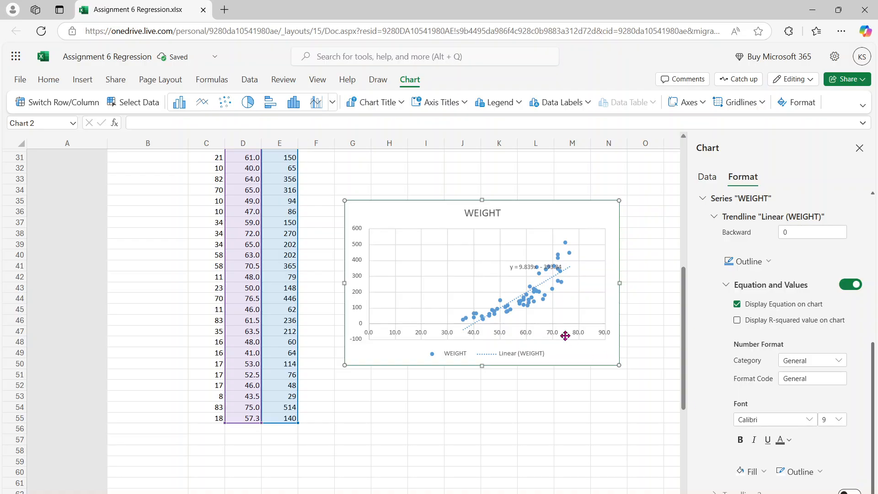
Move the trendline equation label up into the empty plot area, clear of the data points
click(513, 271)
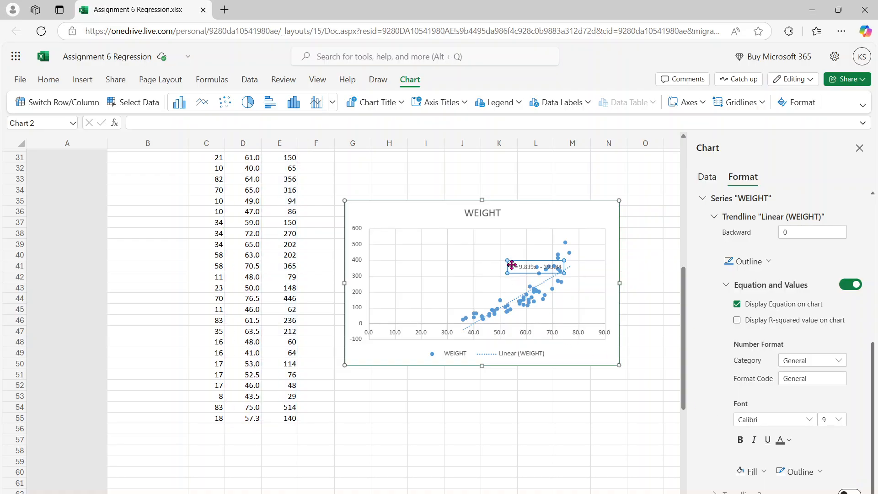
drag(511, 265, 495, 240)
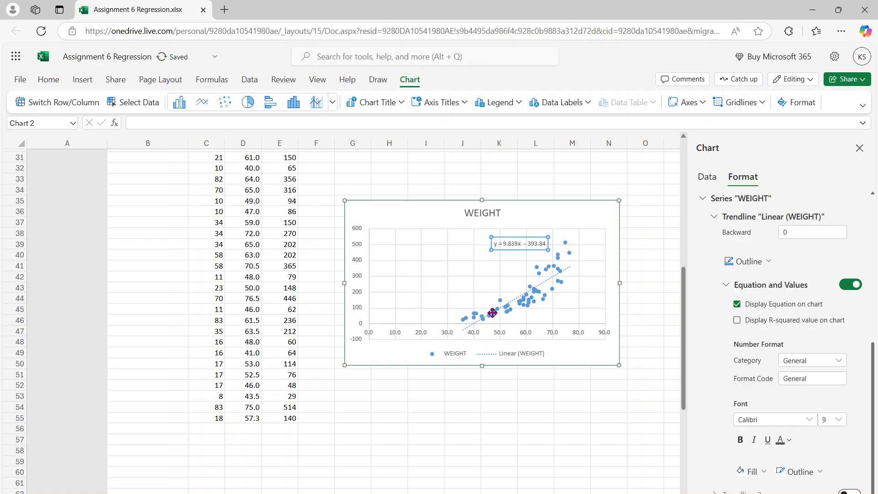
click(508, 415)
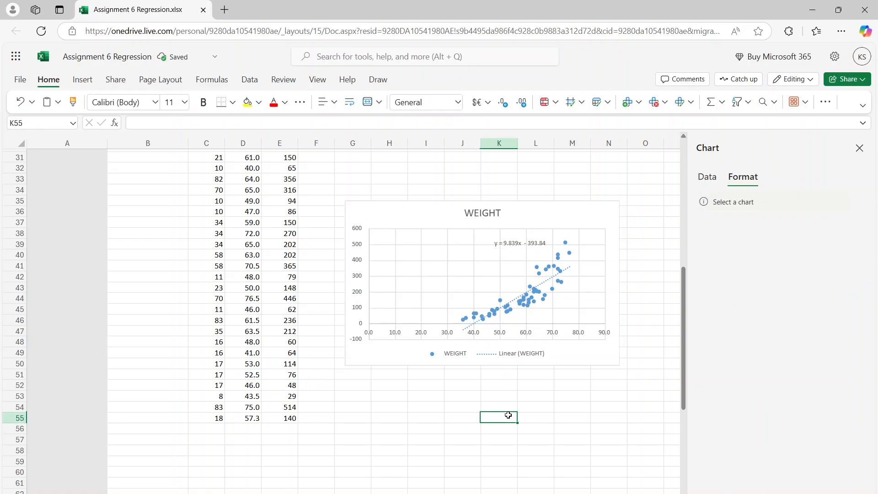
Change the new scatter chart's title to "WEIGHT by Length" and turn off its legend
click(480, 215)
double_click(480, 215)
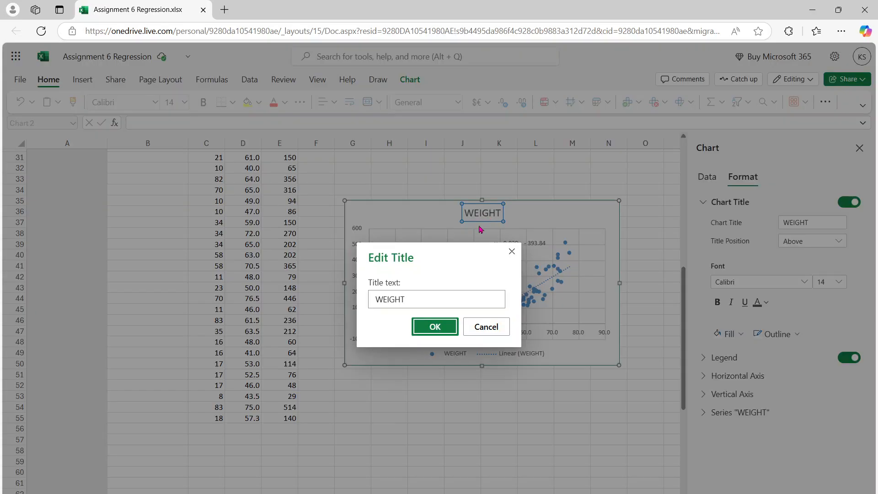
click(457, 299)
text(by length)
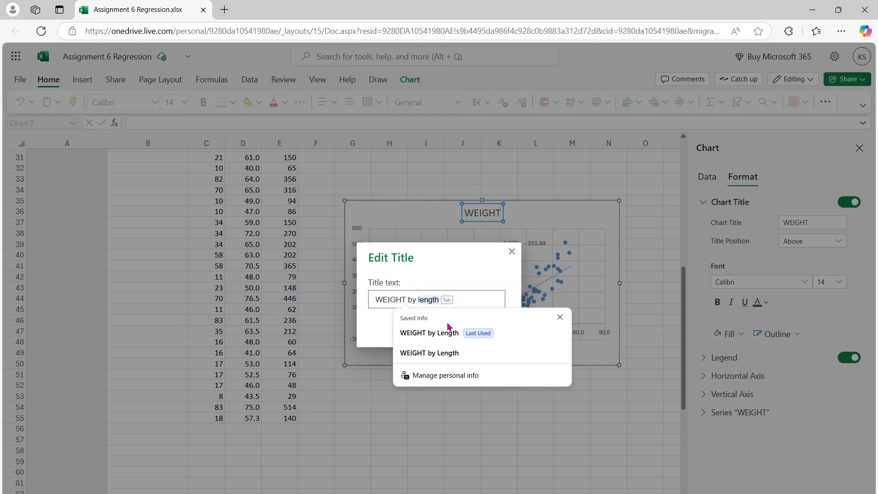
click(435, 333)
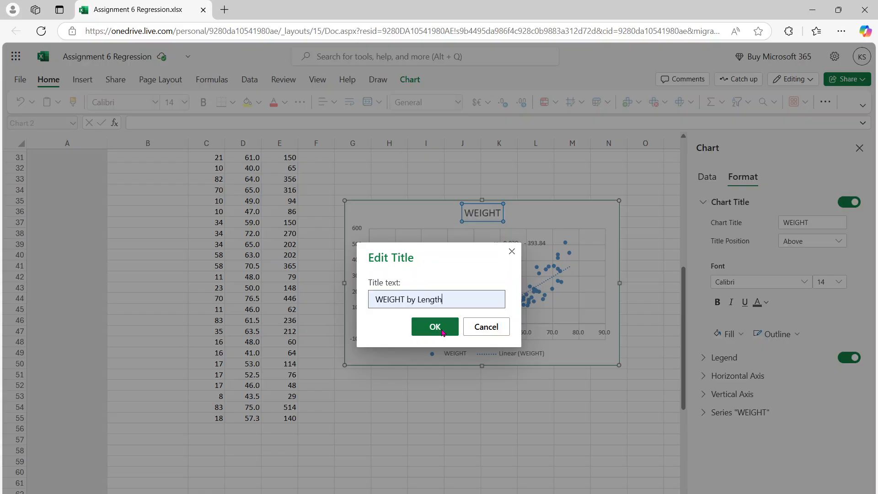
click(434, 327)
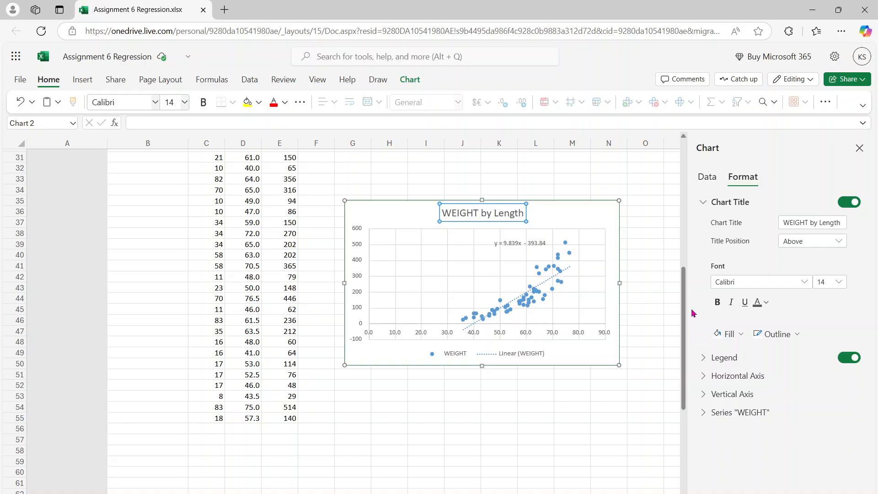
click(849, 359)
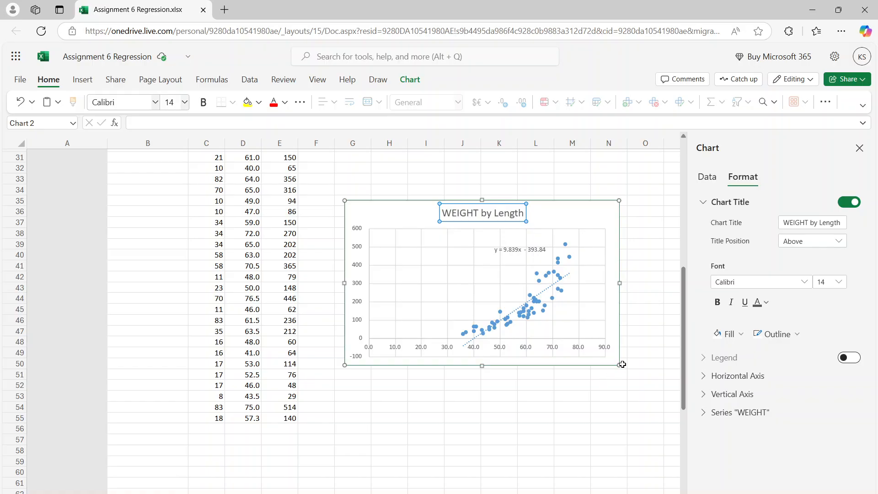
Enlarge the scatter chart and move it up beside the first data rows, starting at column F
drag(619, 366, 661, 405)
right_click(661, 406)
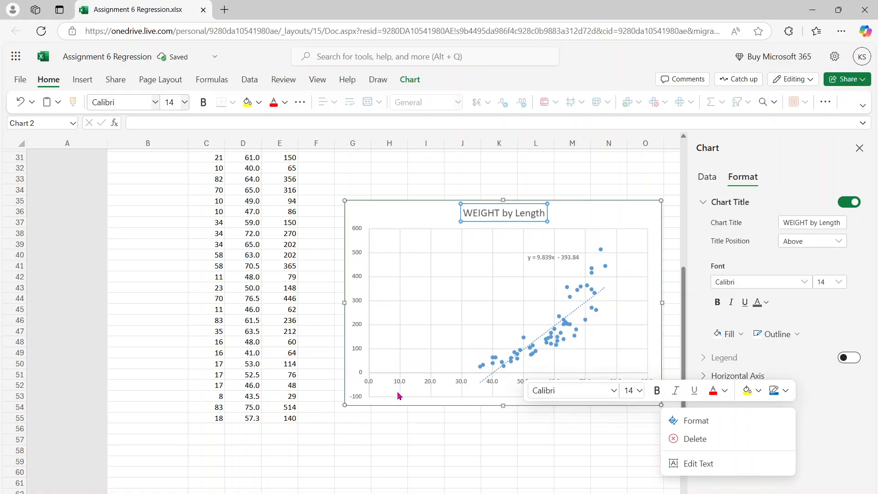
key(Escape)
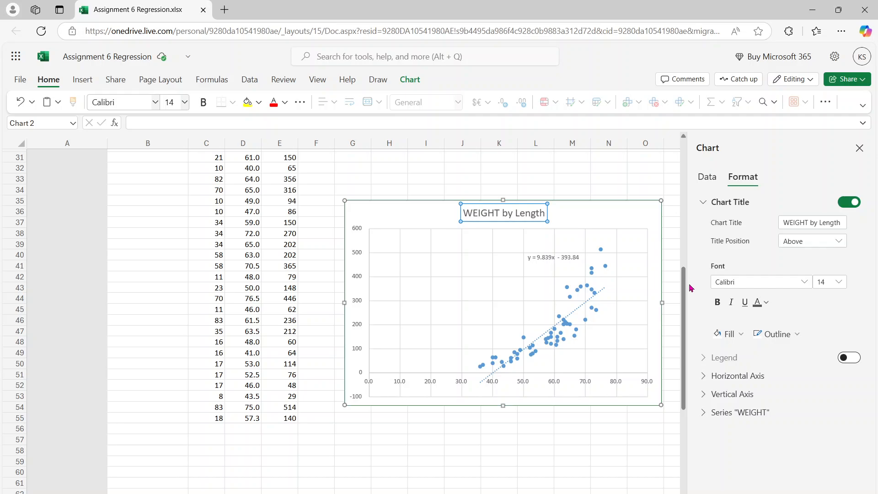
drag(683, 293, 658, 208)
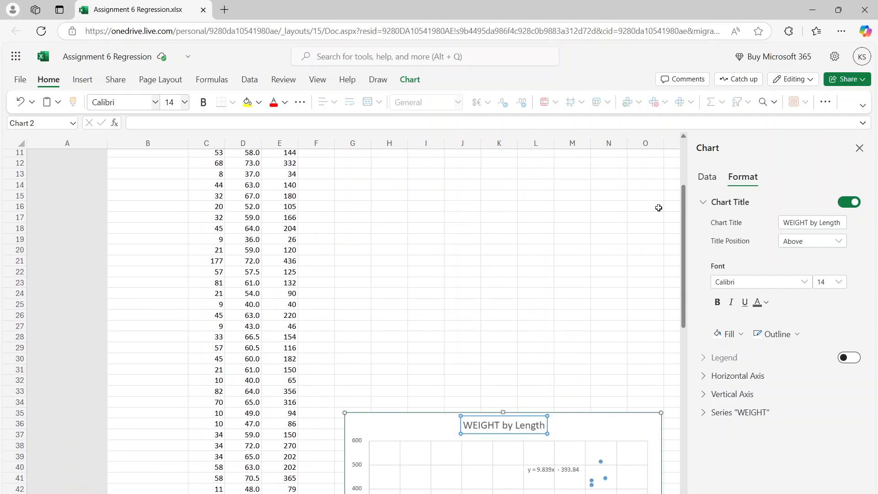
drag(413, 430, 387, 170)
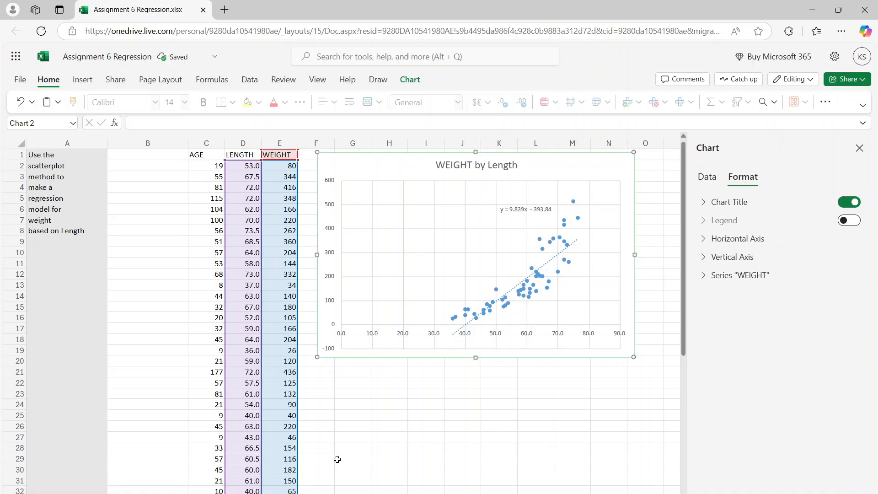
click(373, 425)
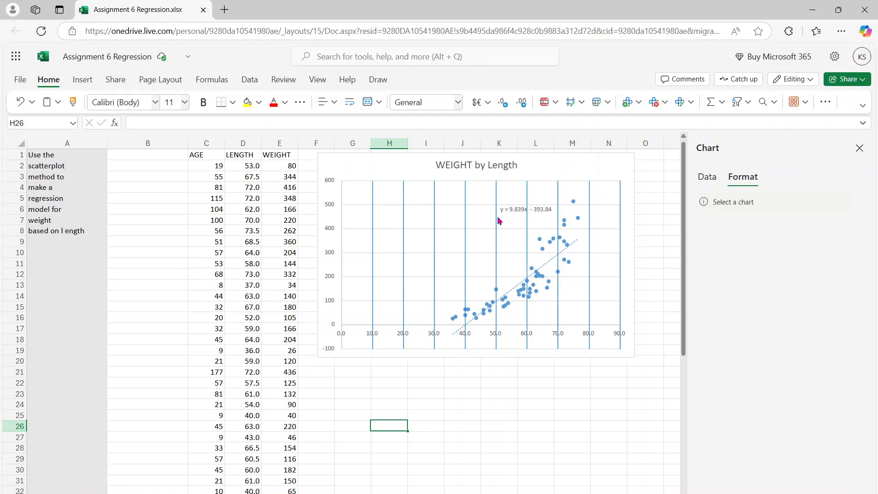
Set the trendline equation label's font size to 12
click(505, 212)
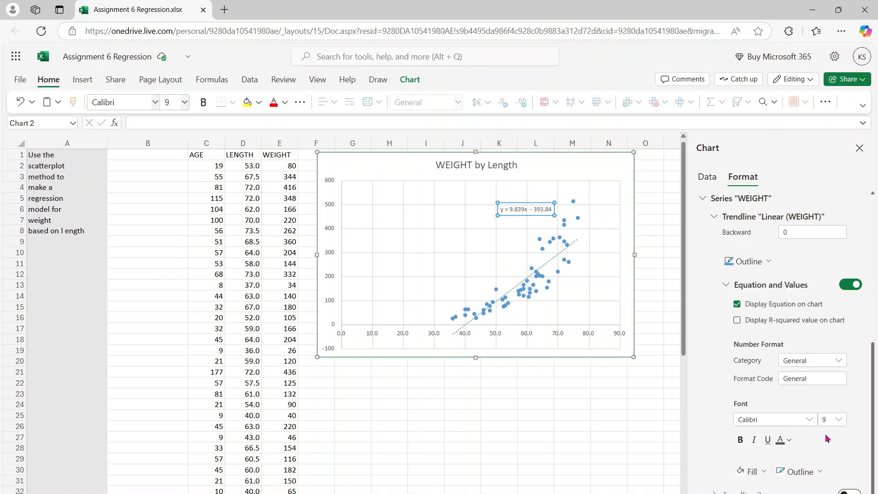
click(839, 419)
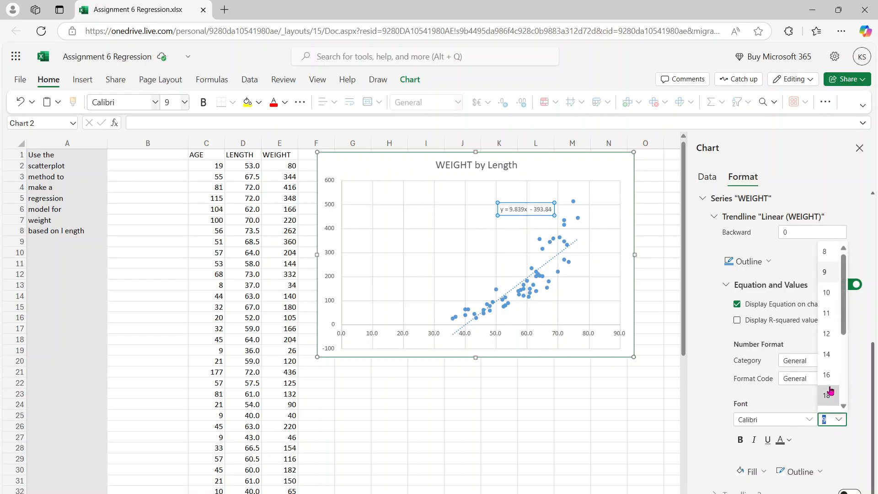
click(826, 333)
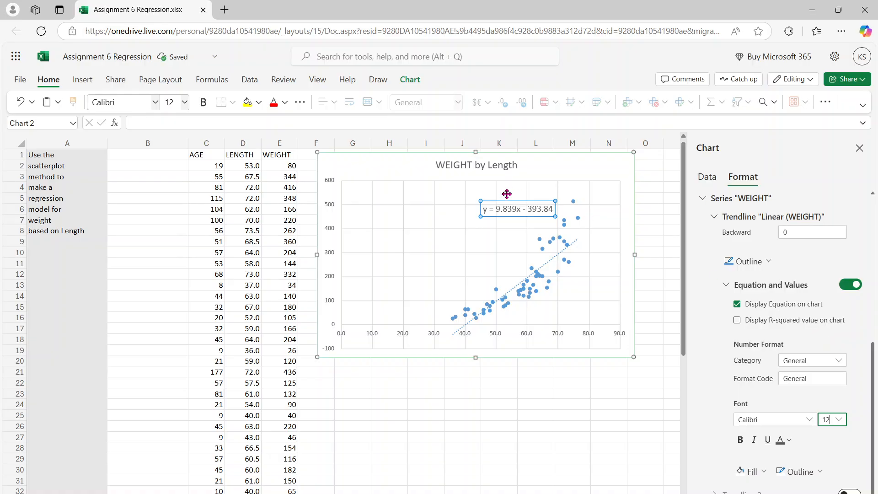
click(486, 210)
click(464, 412)
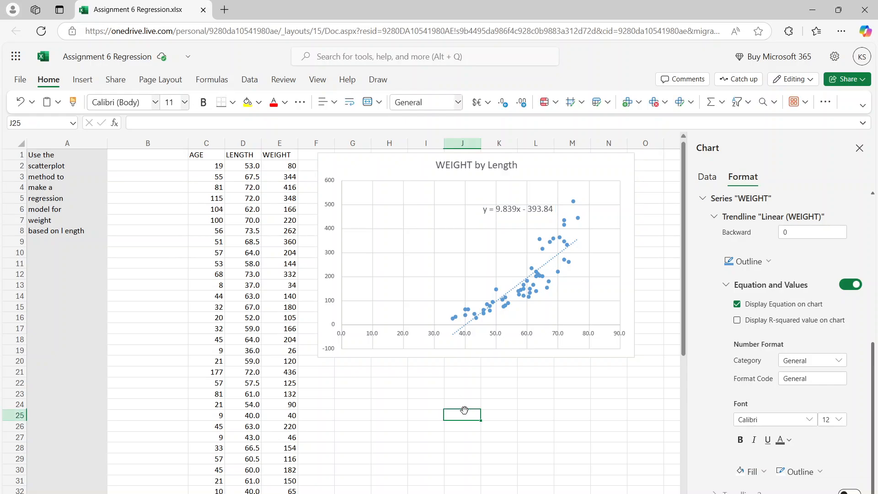
click(516, 210)
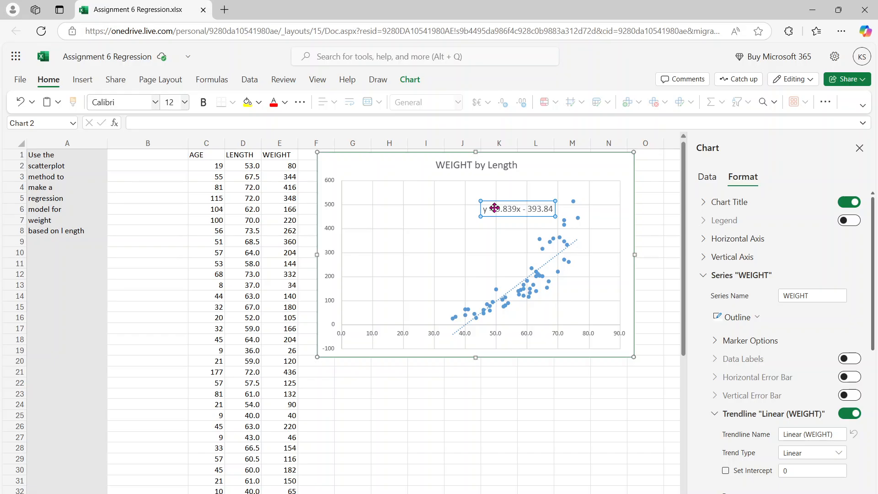
Set the linear trendline's outline to the lightest gray theme color in the gray column beside black
right_click(500, 210)
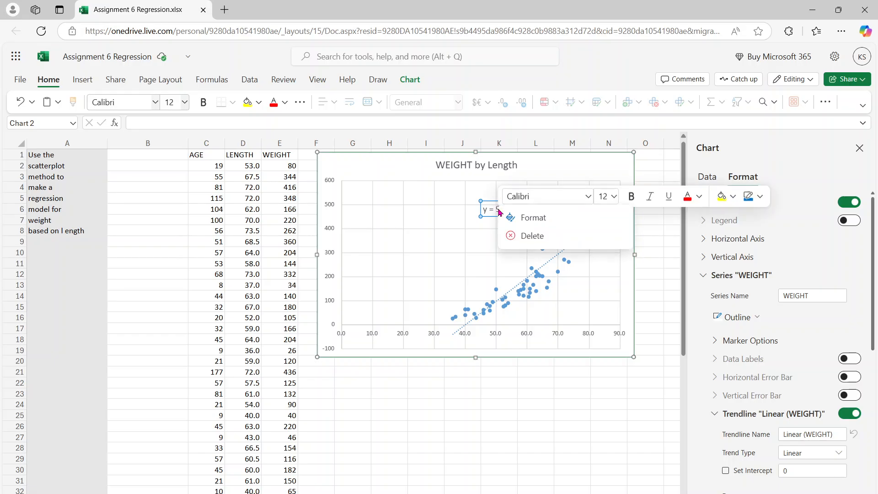
click(507, 221)
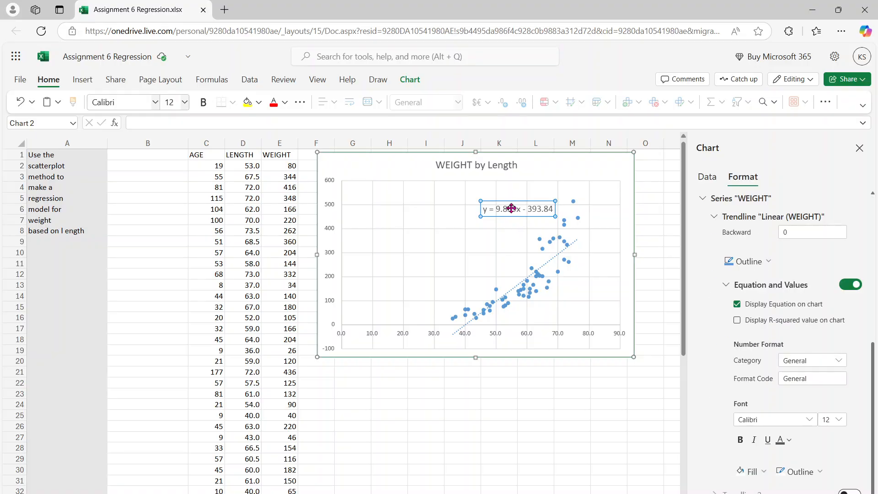
click(769, 261)
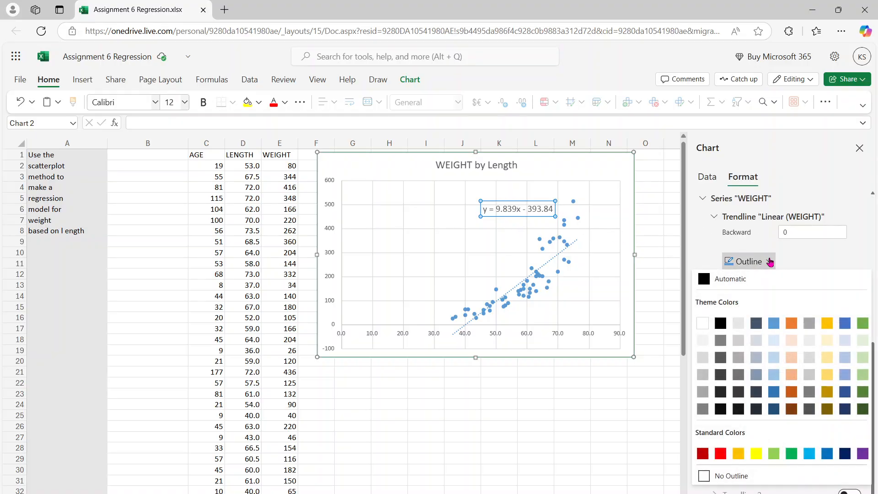
click(740, 326)
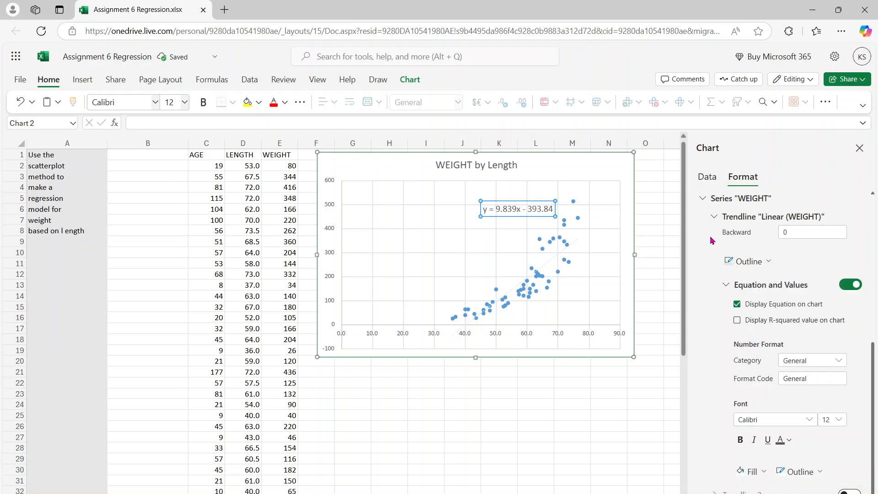
click(541, 421)
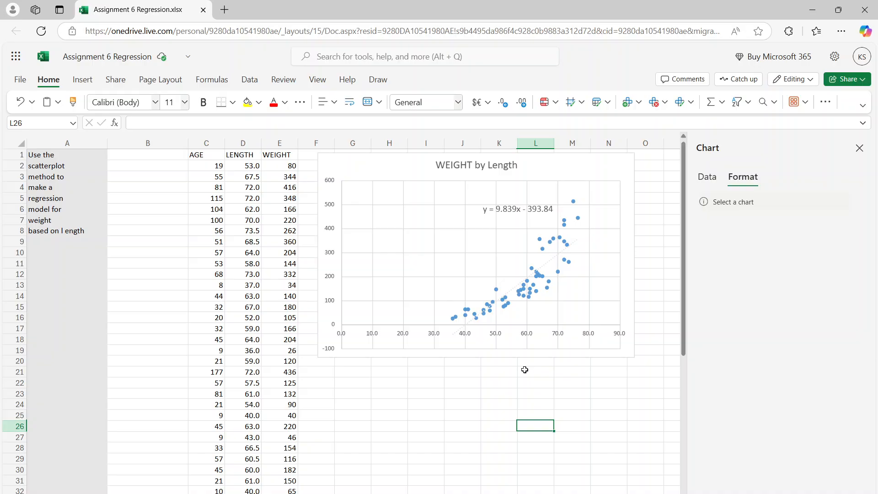
Examine the regression equation label and the linear trendline on the WEIGHT by Length chart
click(499, 211)
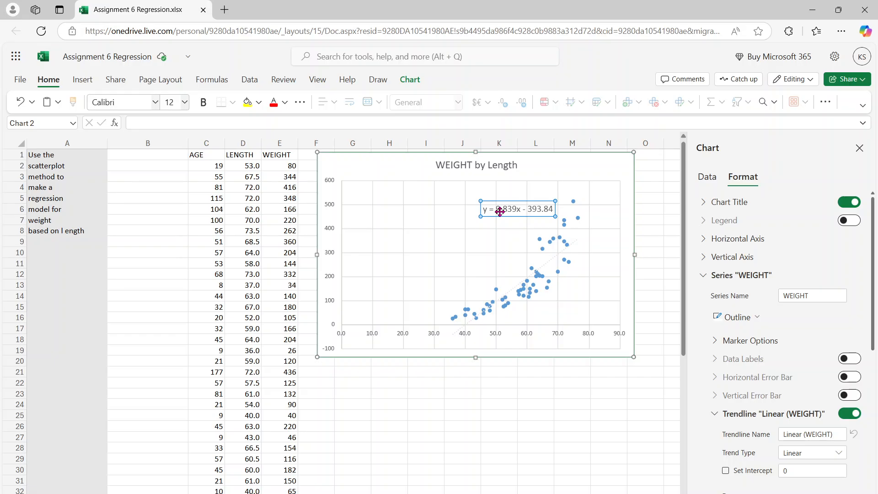
click(451, 431)
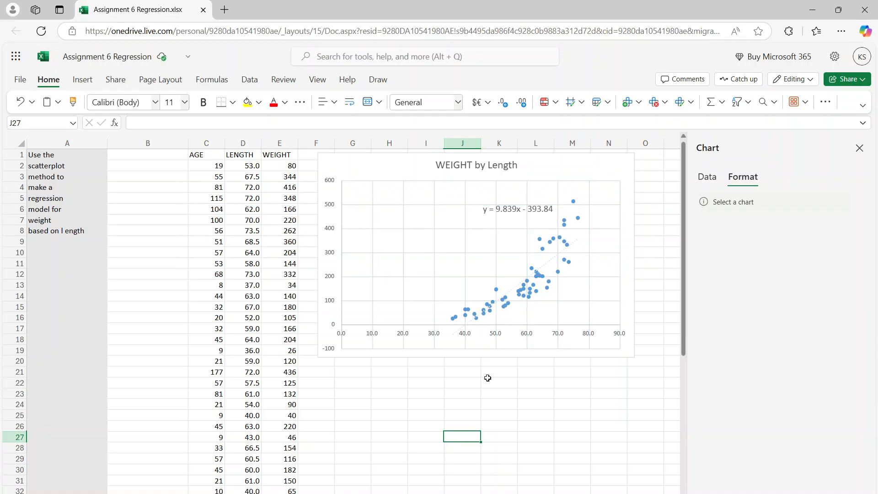
key(Up)
key(Up)
key(Up)
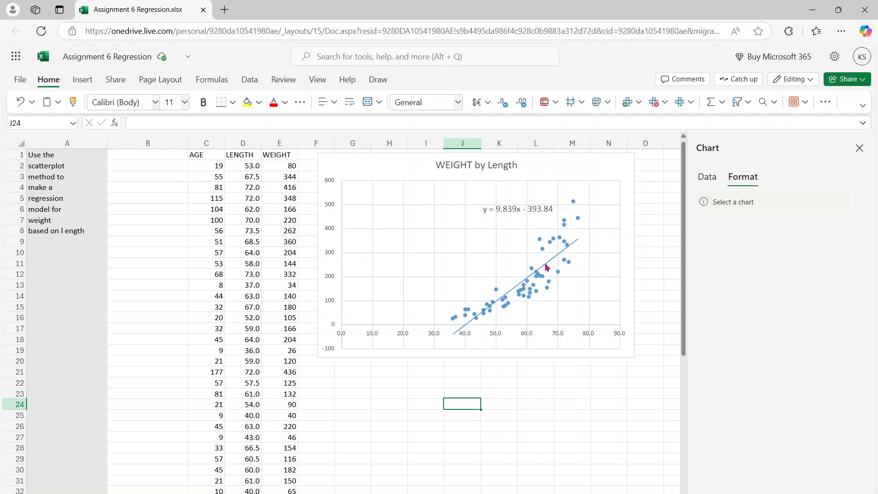
click(547, 268)
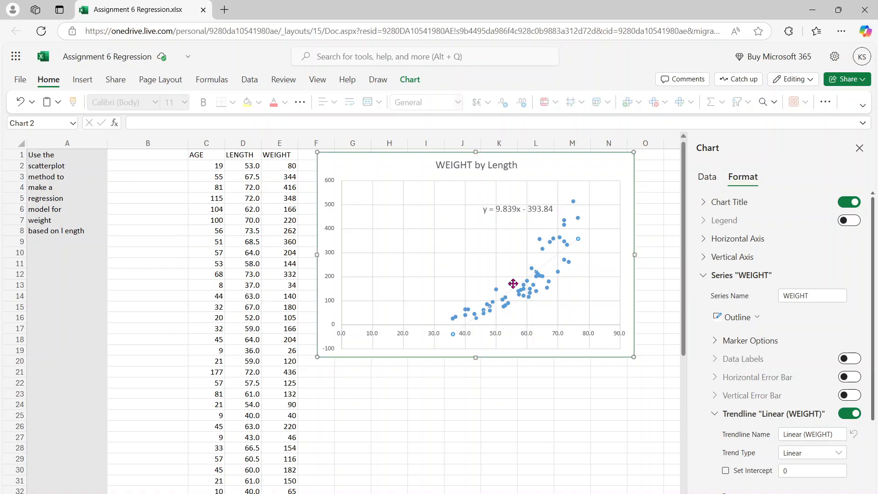
click(541, 456)
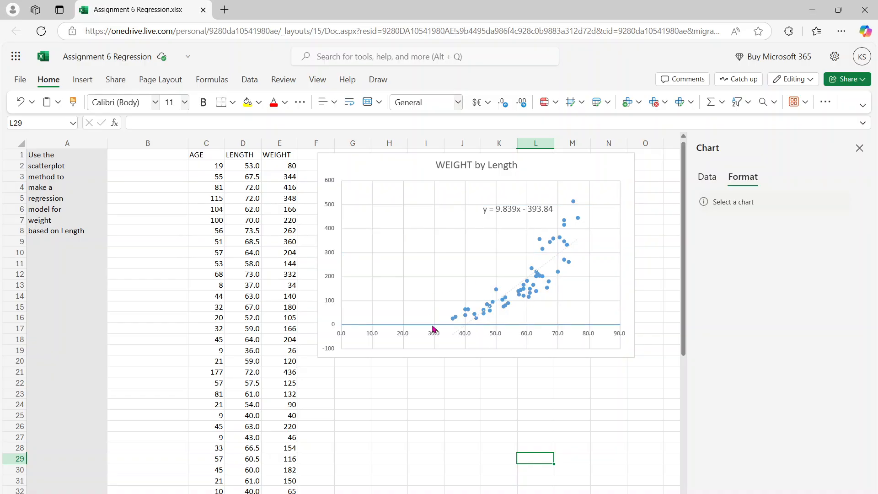
click(547, 268)
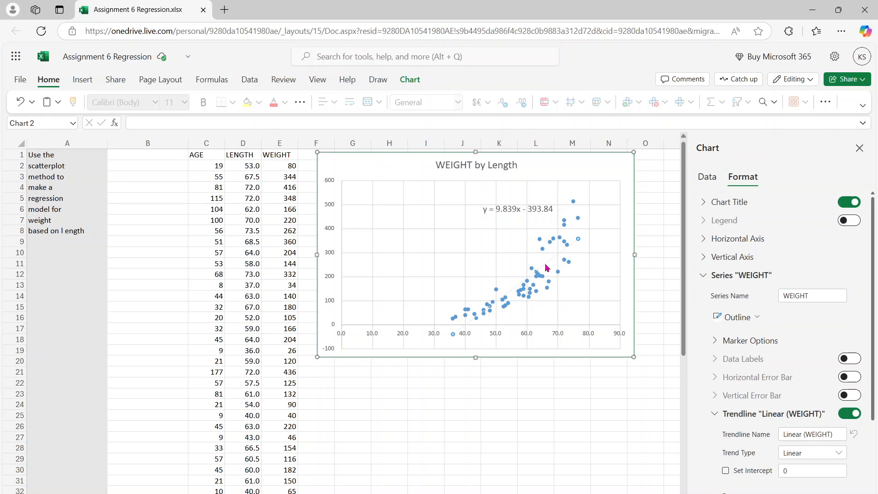
mouse_move(553, 493)
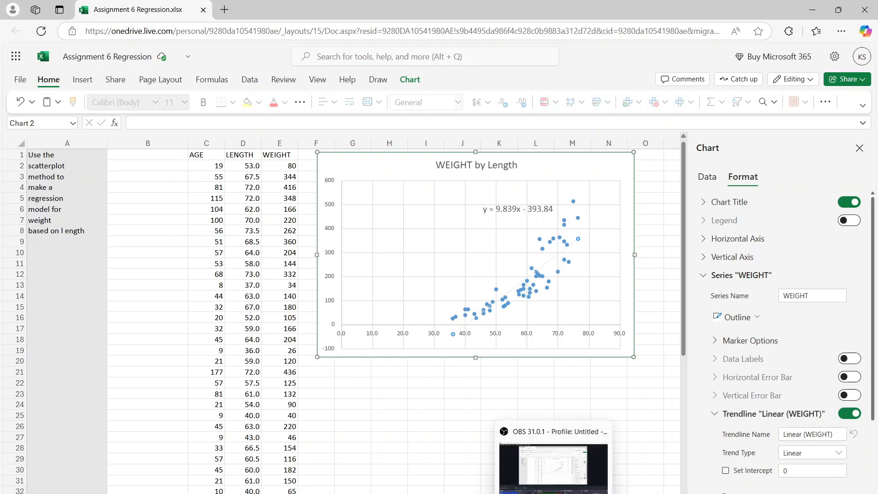